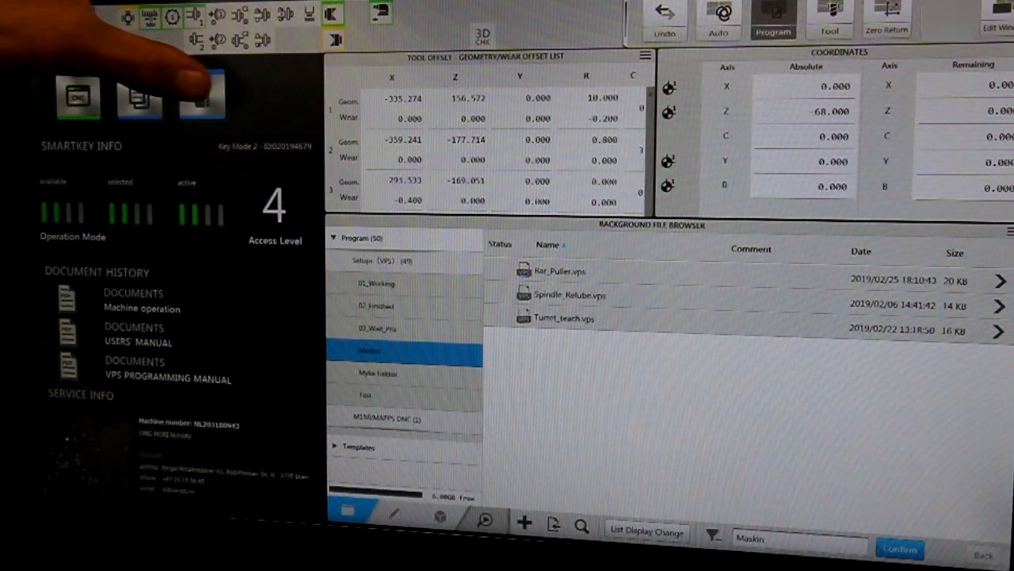
# Step: Start the Tech Calculator from the Smartkey panel, then return Home to the app launcher grid
pyautogui.click(202, 95)
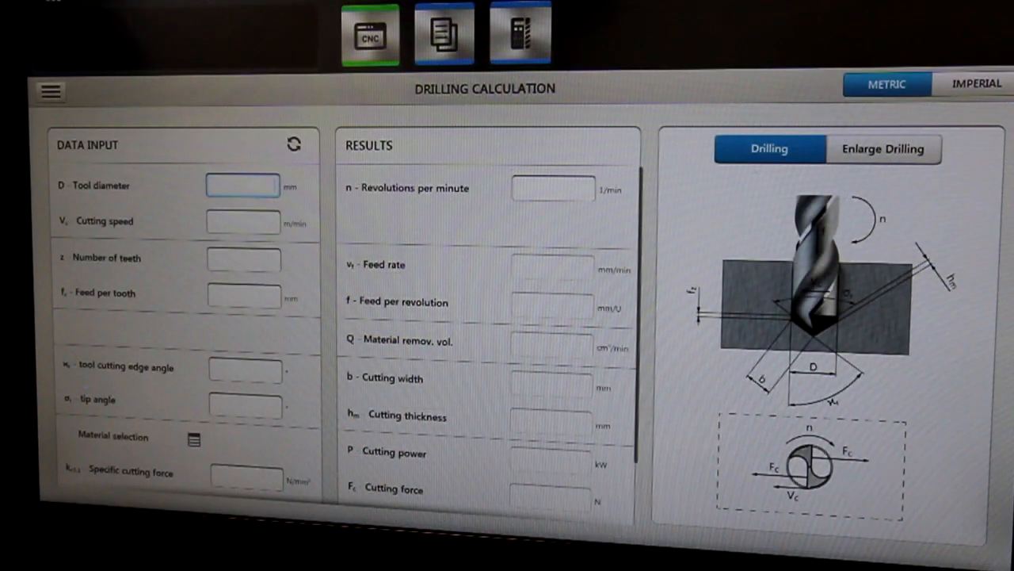
pyautogui.press('super')
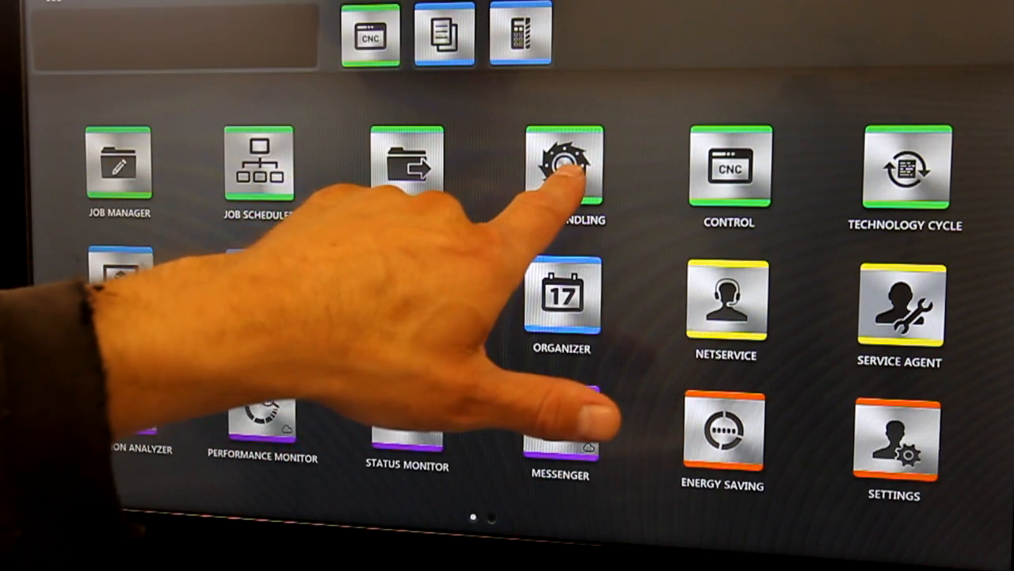
# Step: View the Tool Handling tool list, then show the Technology Cycle app with its purchased packages
pyautogui.click(565, 164)
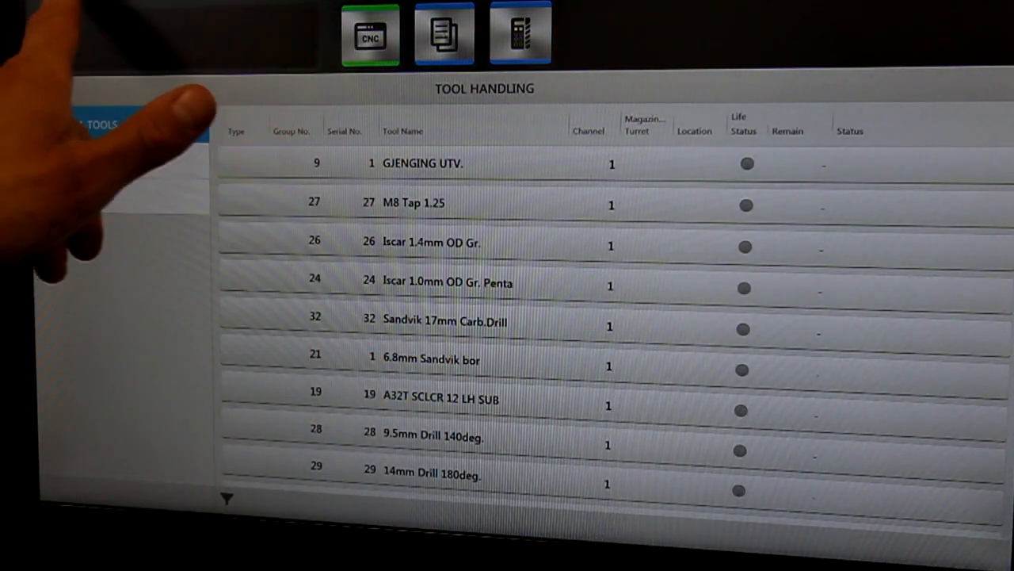
pyautogui.click(55, 12)
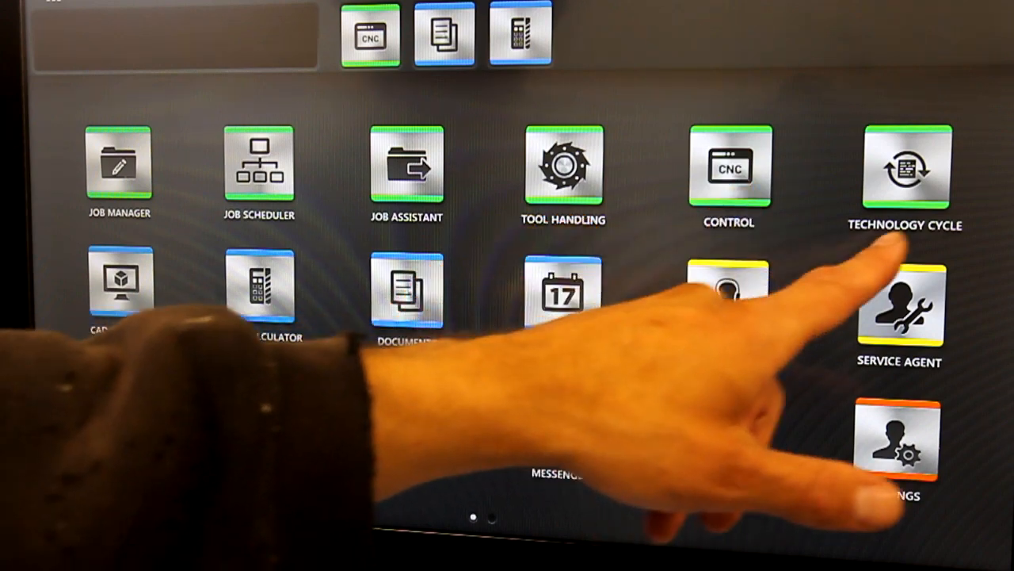
pyautogui.click(907, 166)
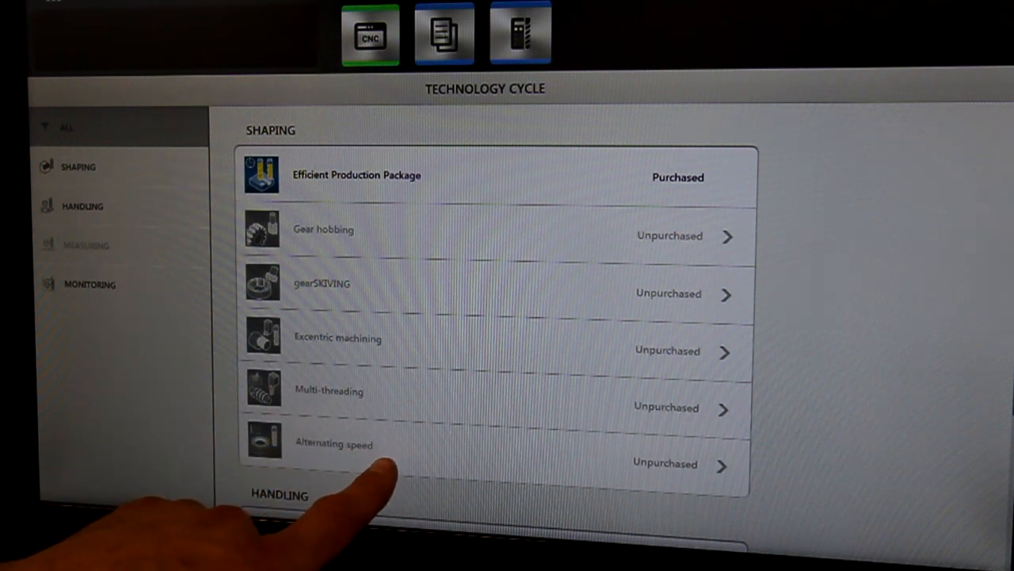
pyautogui.moveTo(392, 454); pyautogui.dragTo(385, 181)
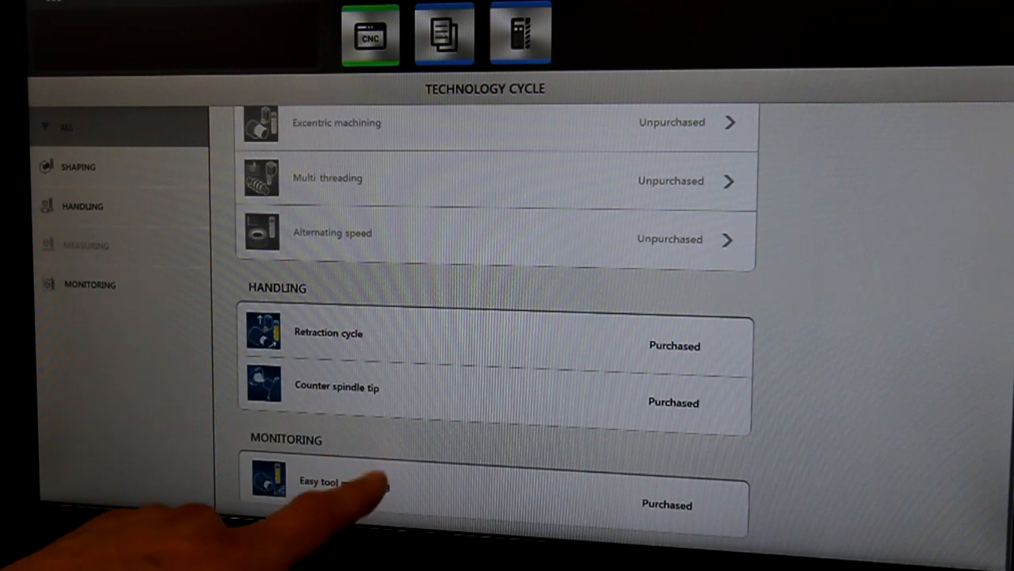
# Step: Swipe through the Technology Cycle list and return to the app launcher grid
pyautogui.moveTo(341, 466); pyautogui.dragTo(317, 547)
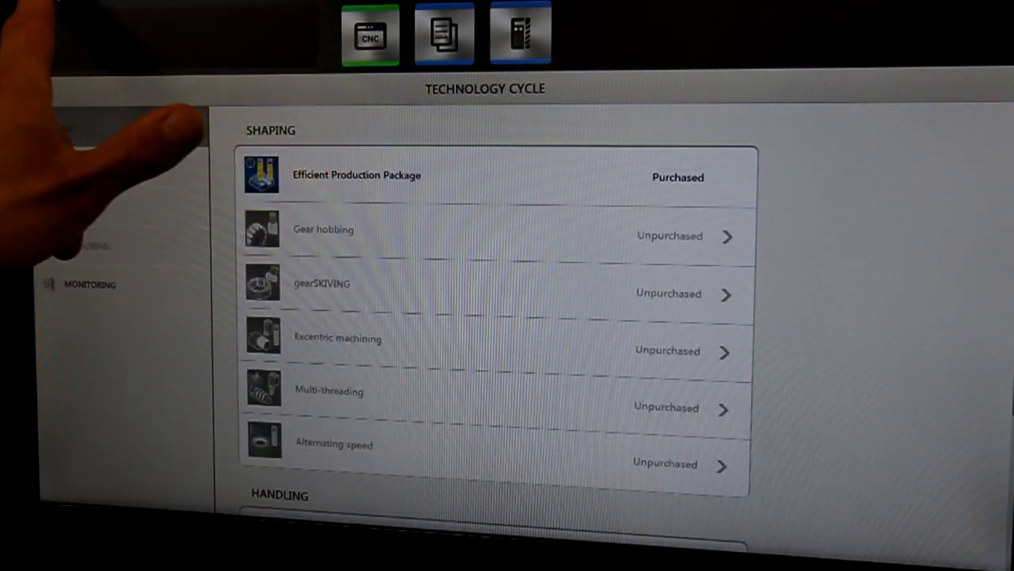
pyautogui.click(103, 16)
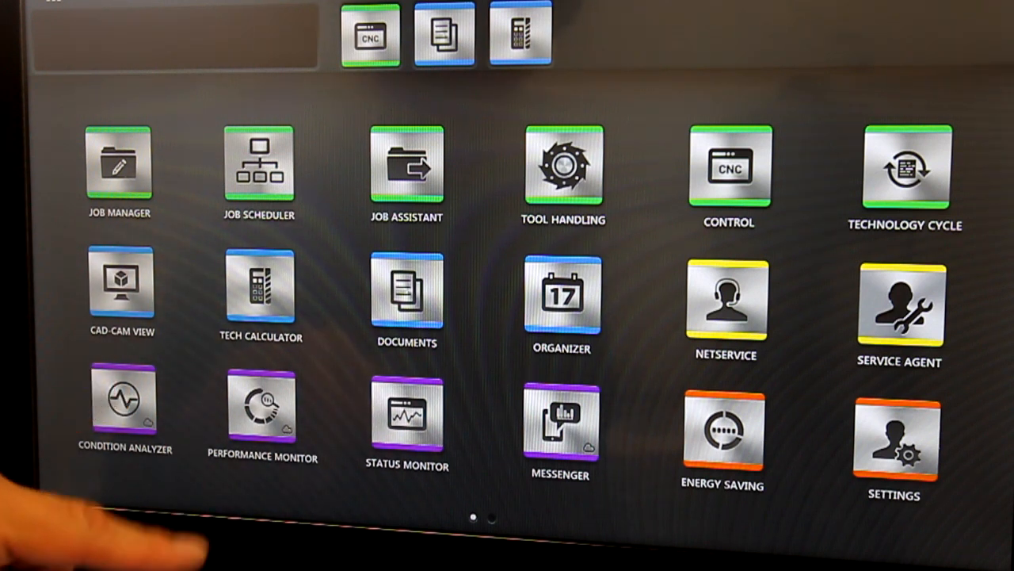
# Step: In the Thread Calculator, compute metric thread dimensions for a 20 mm nominal diameter (M20×2.5)
pyautogui.click(253, 286)
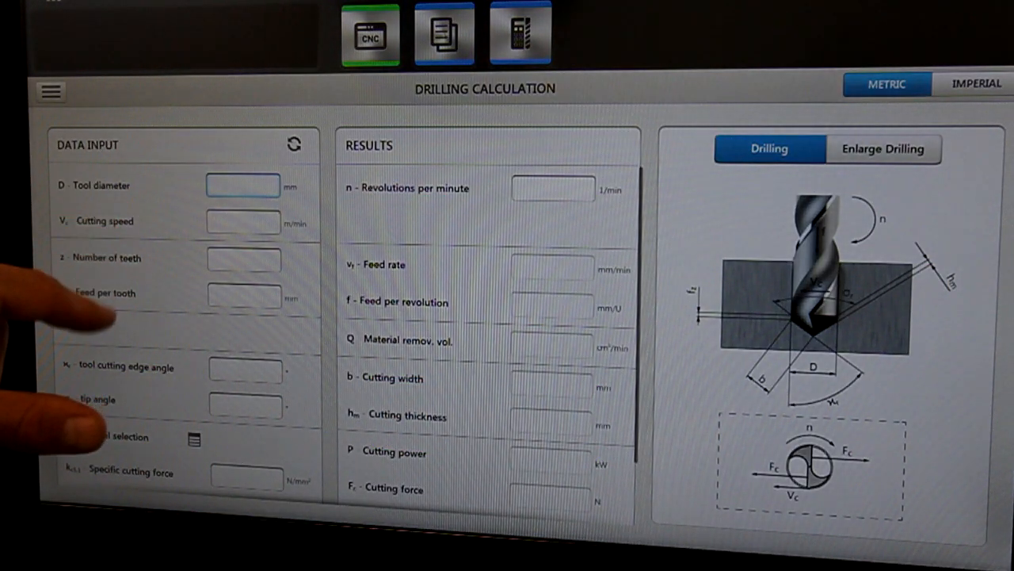
pyautogui.click(50, 91)
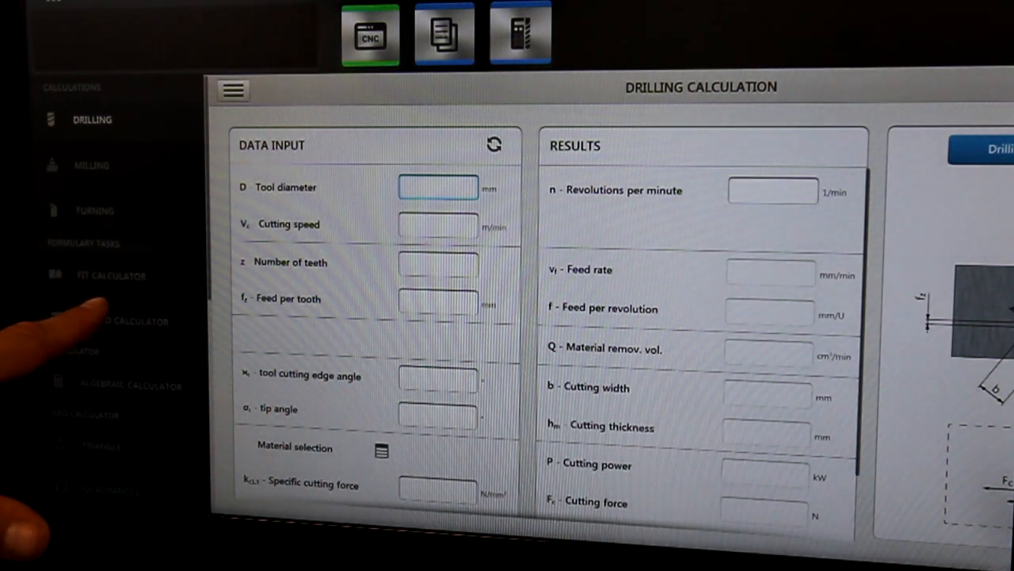
pyautogui.click(99, 316)
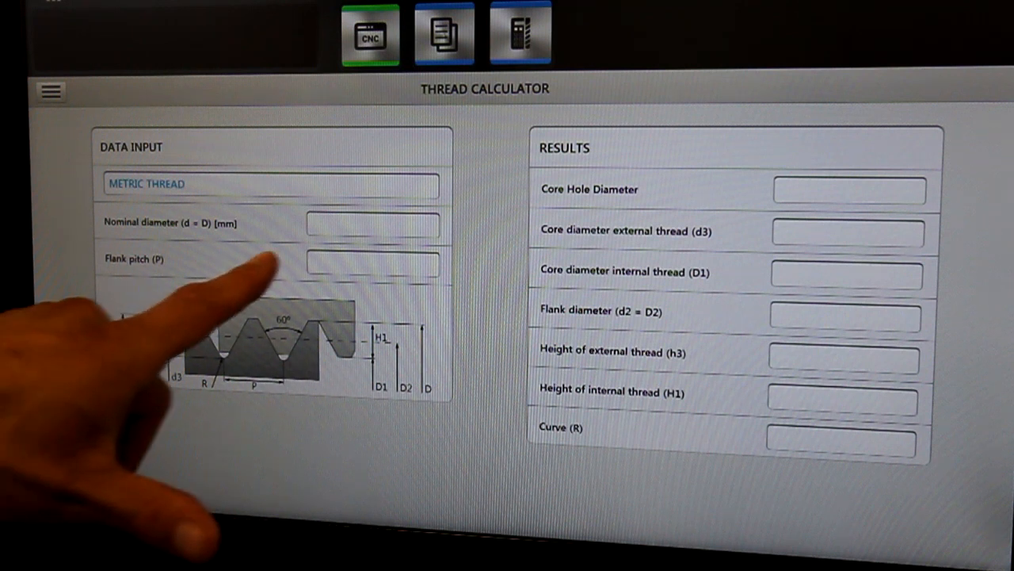
pyautogui.click(361, 225)
pyautogui.write('20')
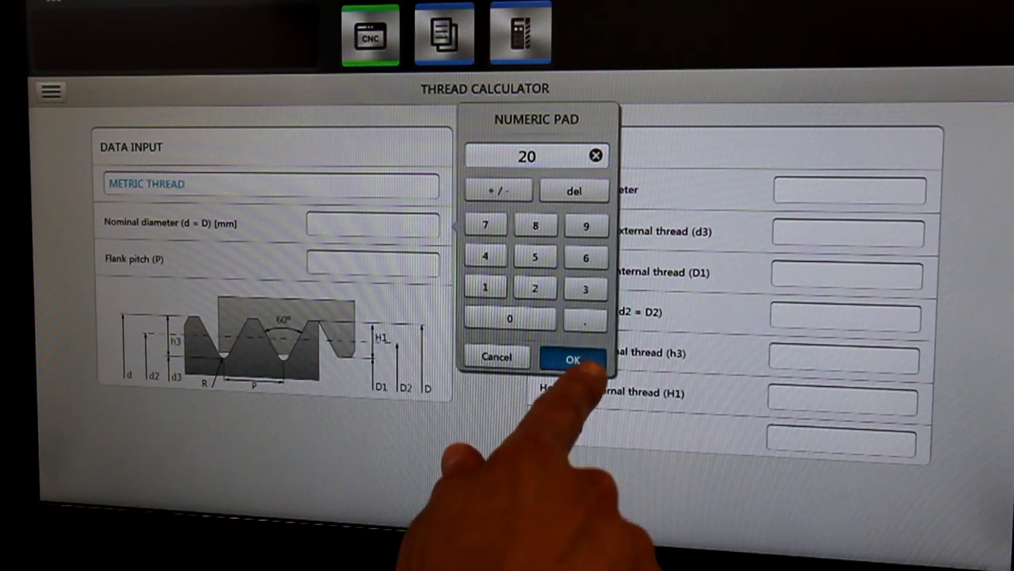
pyautogui.click(573, 359)
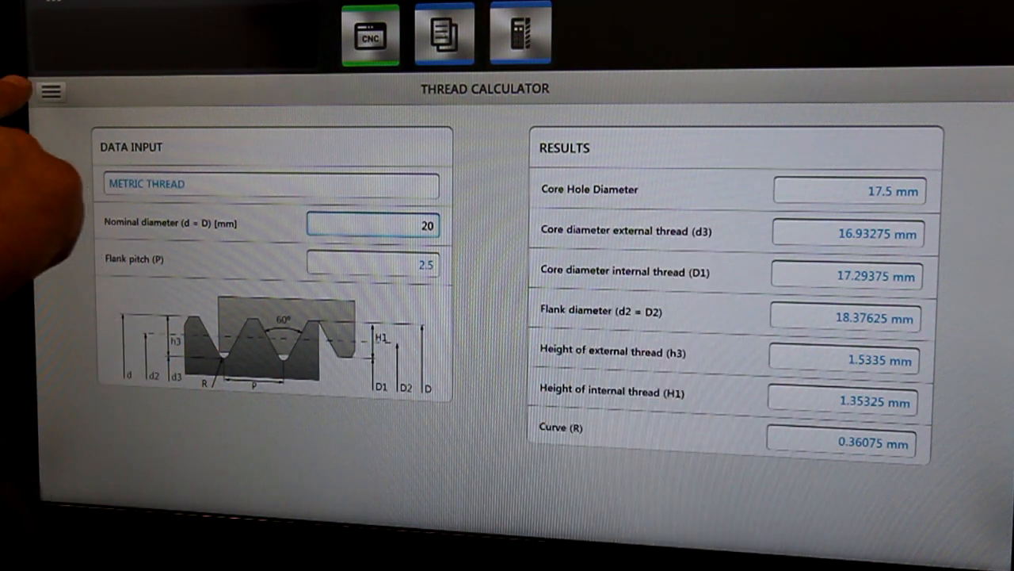
# Step: Leave the thread calculator results and return to the app launcher grid
pyautogui.click(49, 90)
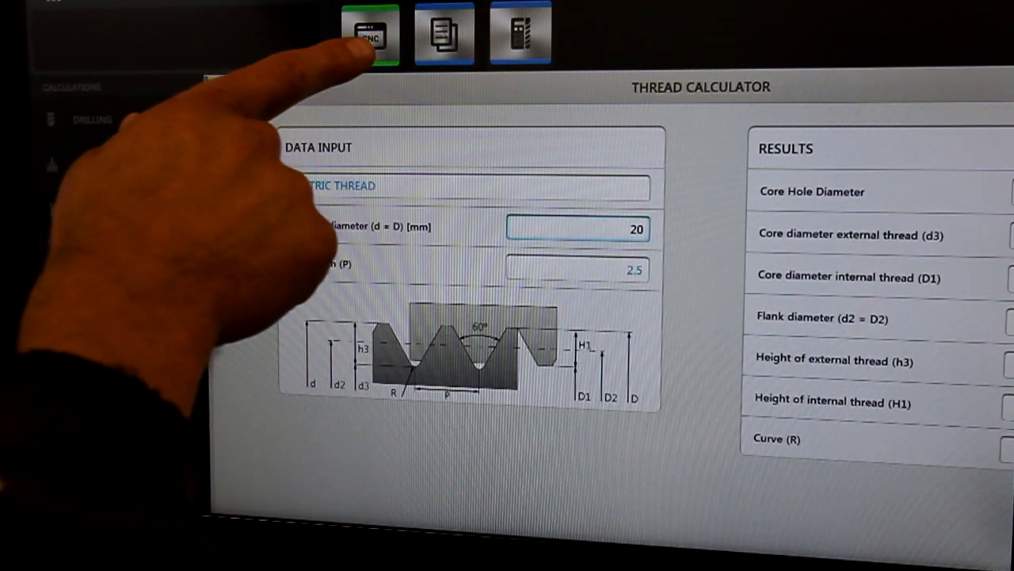
pyautogui.click(79, 87)
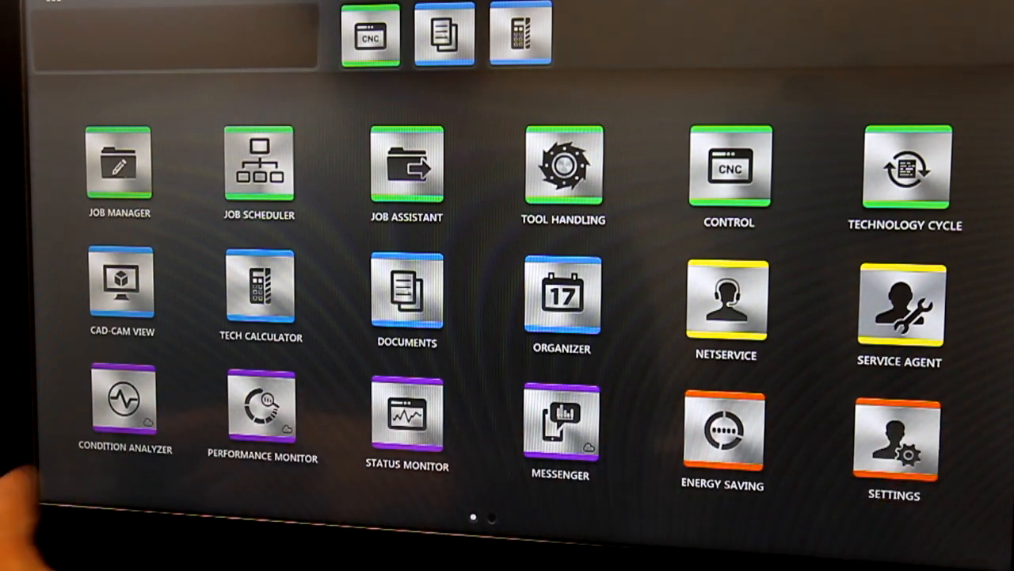
# Step: Check the Status Monitor dashboard, then enter CONTROL and dismiss the info overlay to show the program browser
pyautogui.click(405, 413)
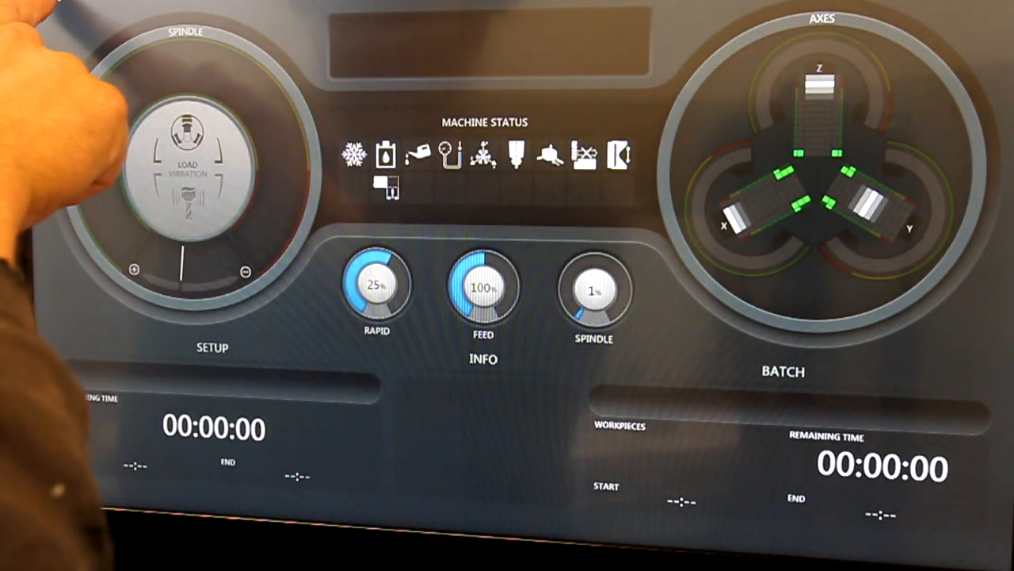
pyautogui.click(113, 90)
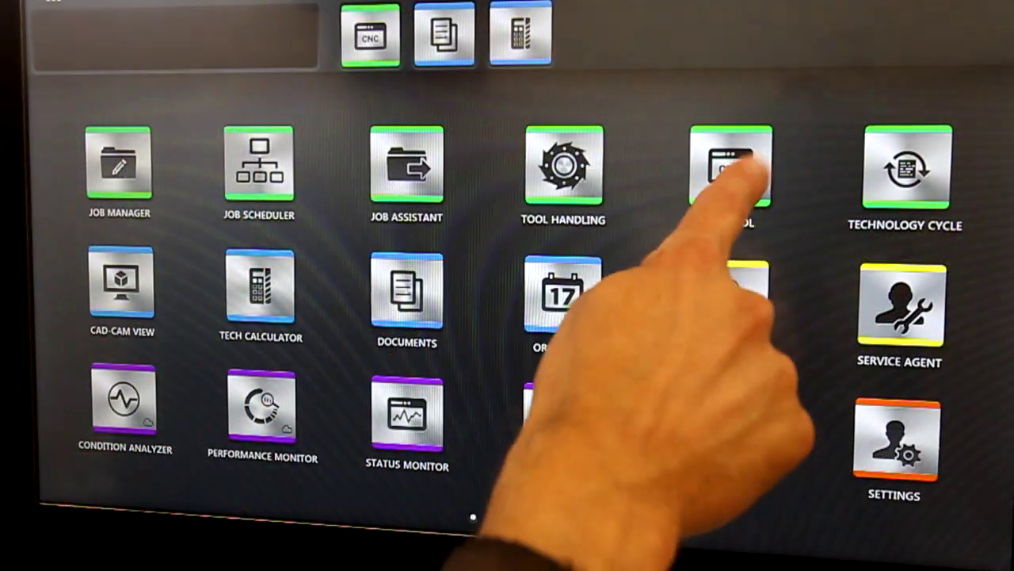
pyautogui.click(730, 167)
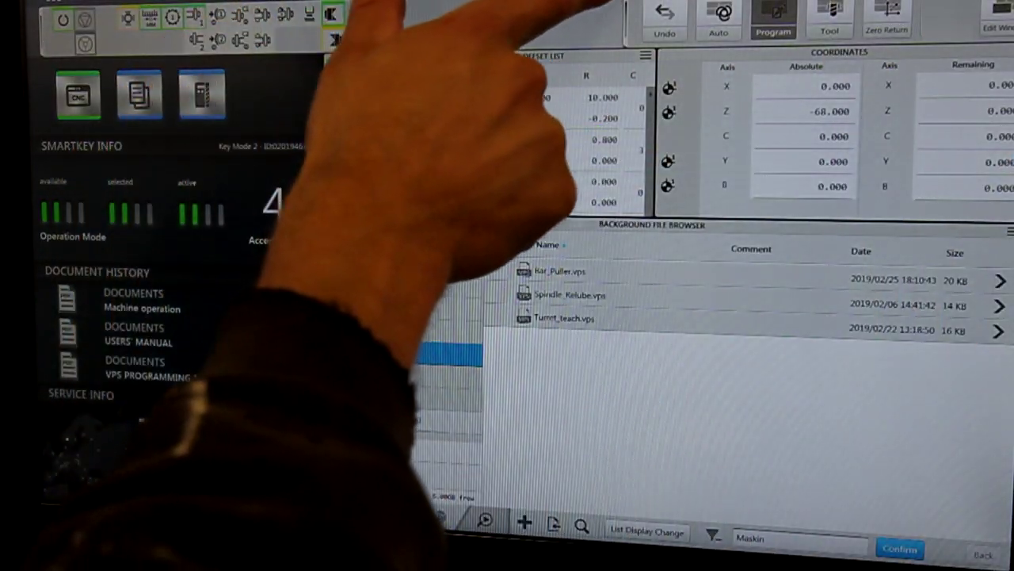
pyautogui.click(380, 12)
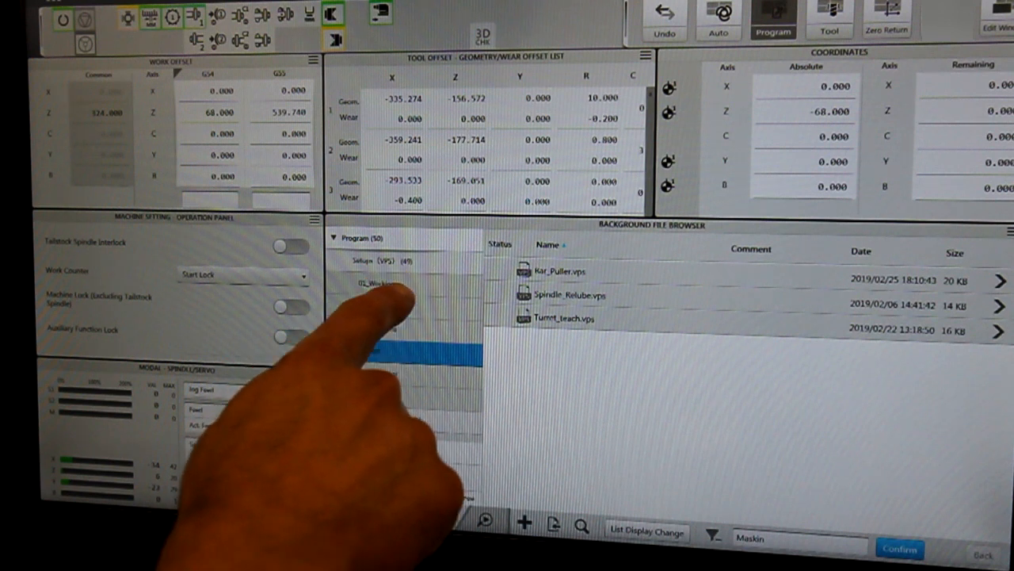
# Step: Browse the 01_Working, 02_Finished and Maskin program folders, then enter the Test folder
pyautogui.click(382, 261)
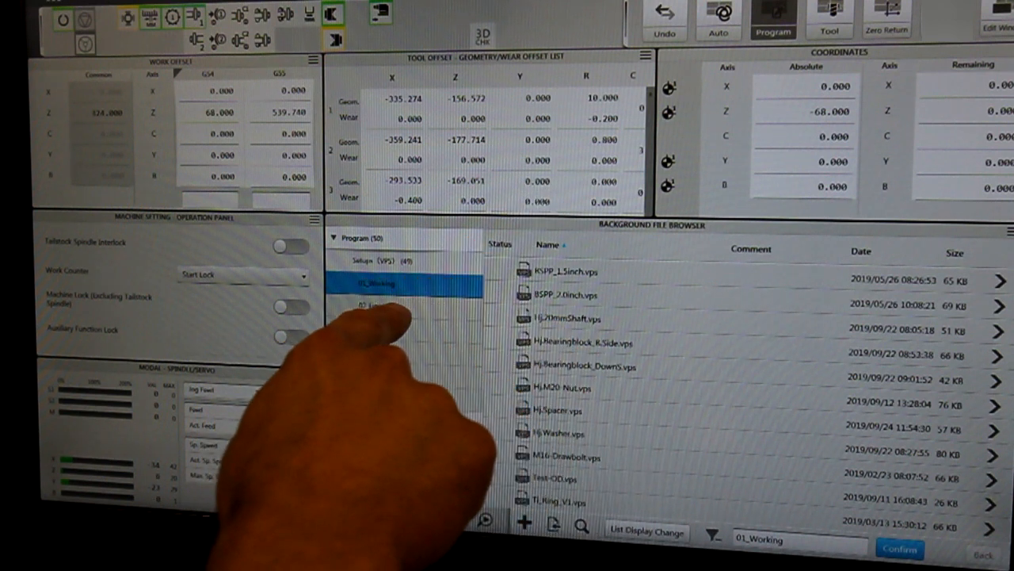
pyautogui.click(388, 305)
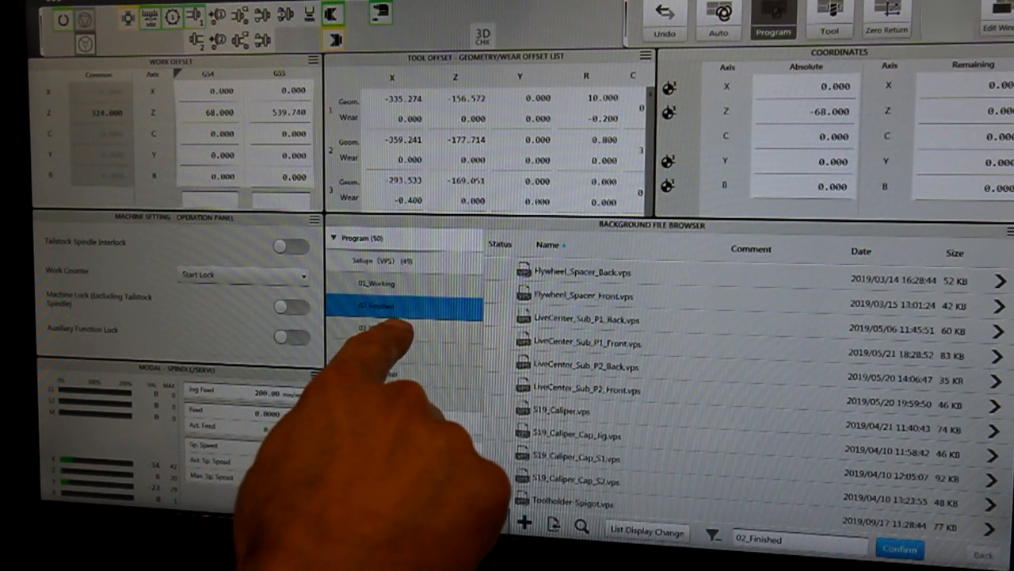
pyautogui.click(389, 328)
pyautogui.click(392, 353)
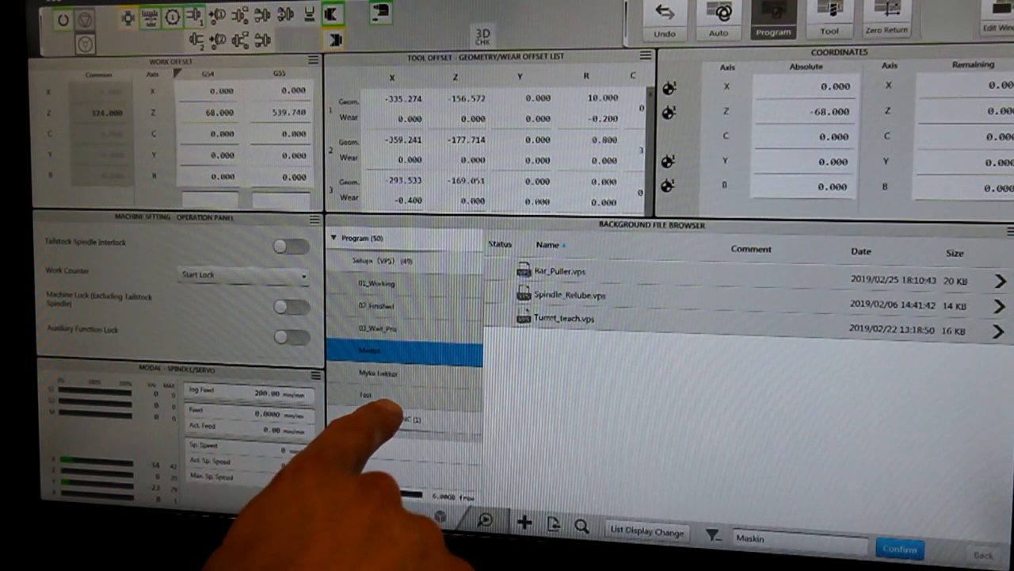
pyautogui.click(365, 394)
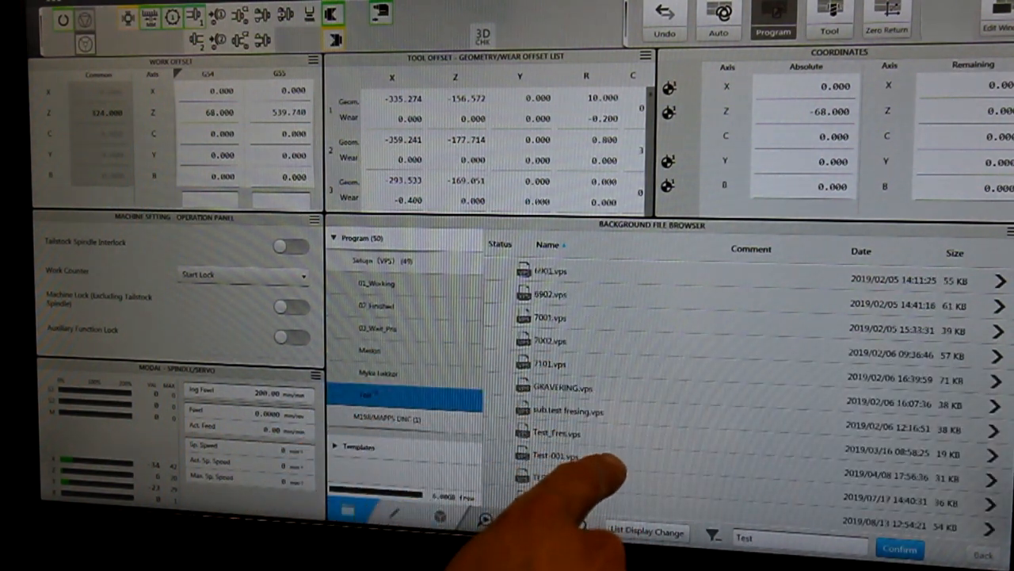
# Step: Preview the Test programs 6901.vps, 6902.vps, 7001.vps and 7002.vps in turn
pyautogui.click(559, 270)
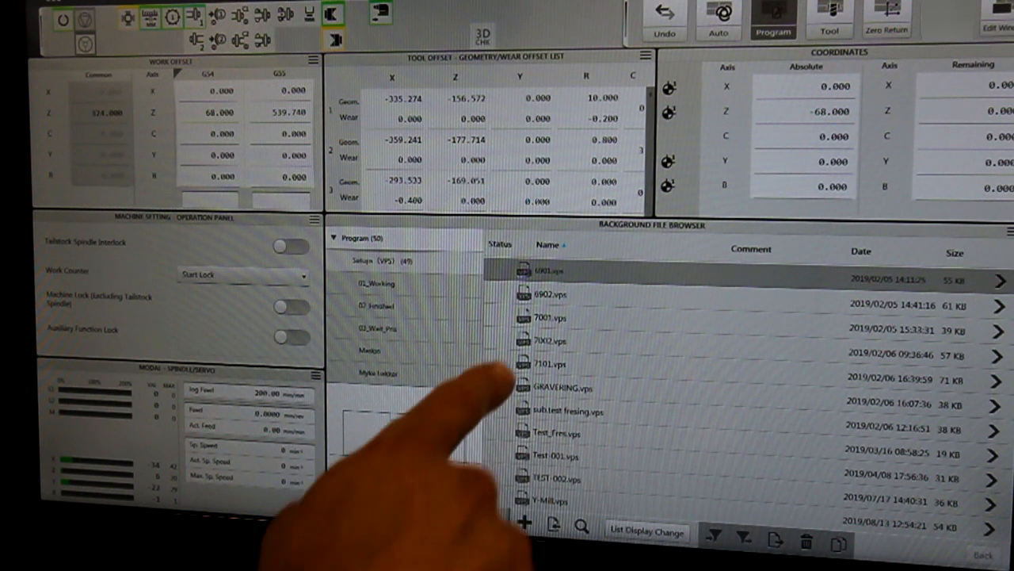
pyautogui.click(551, 294)
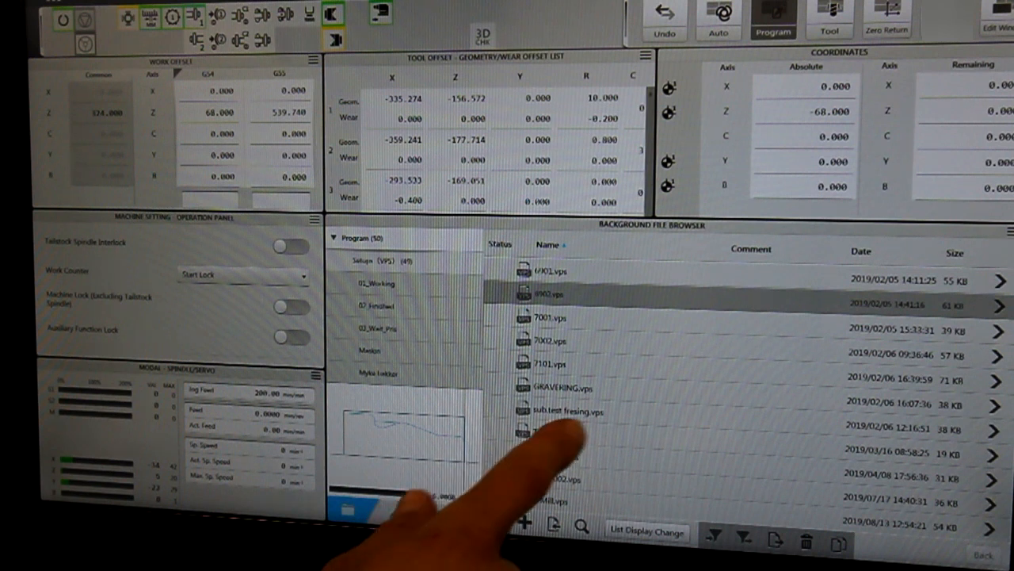
pyautogui.click(598, 317)
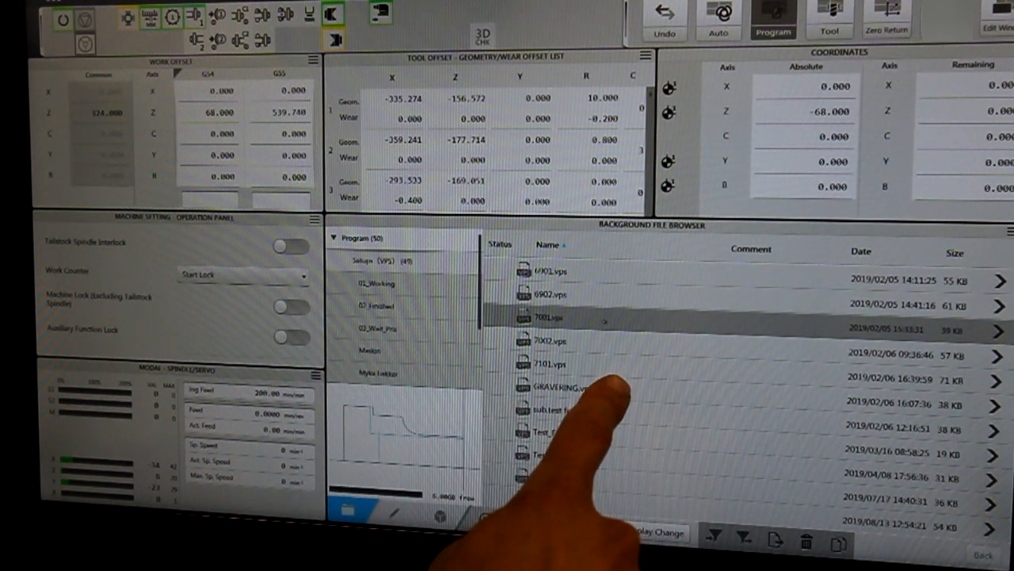
pyautogui.click(584, 341)
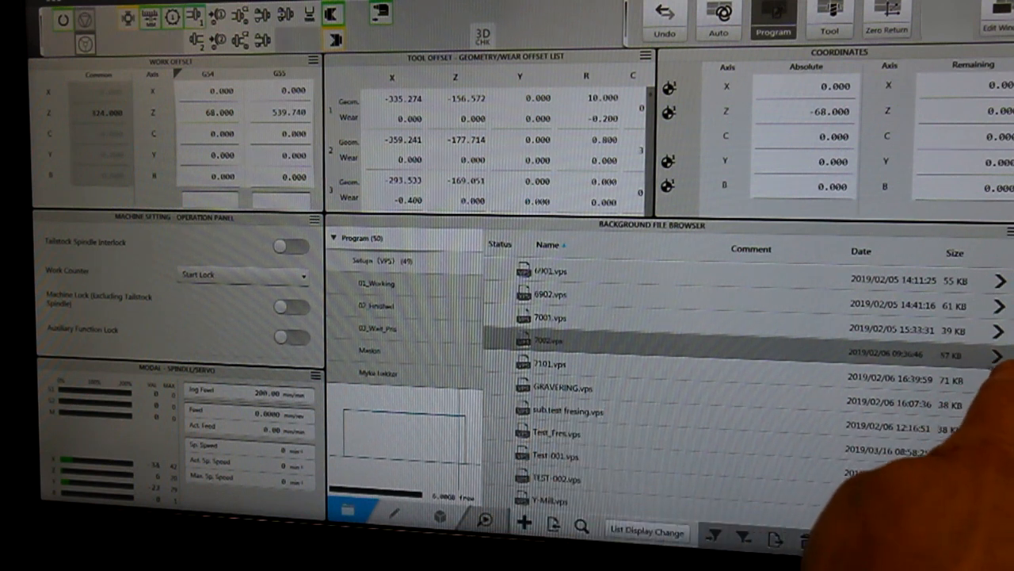
# Step: Edit 7002.vps in Background Edit, then go back to the Setups (VPS) Test folder list
pyautogui.click(999, 354)
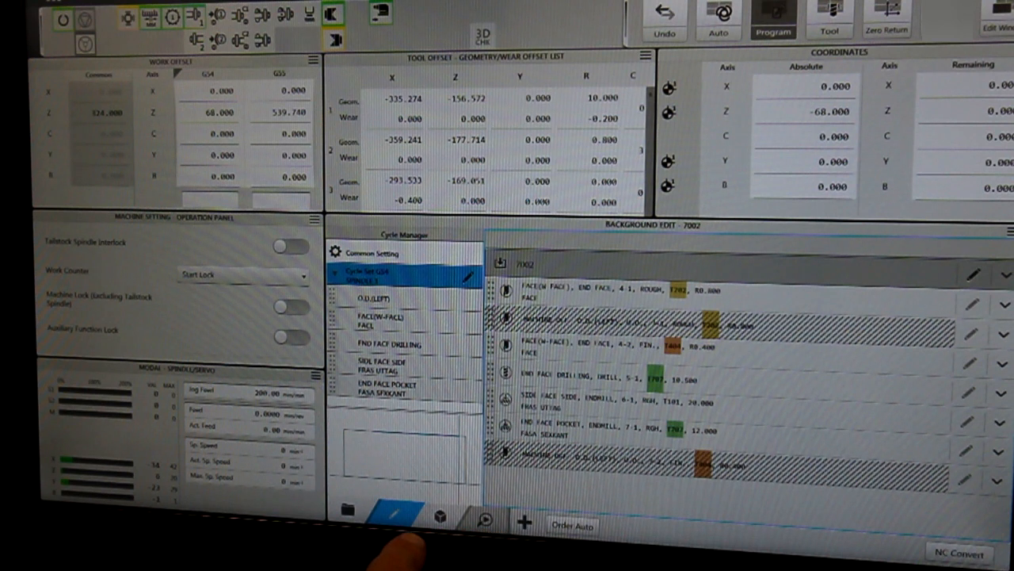
pyautogui.click(347, 509)
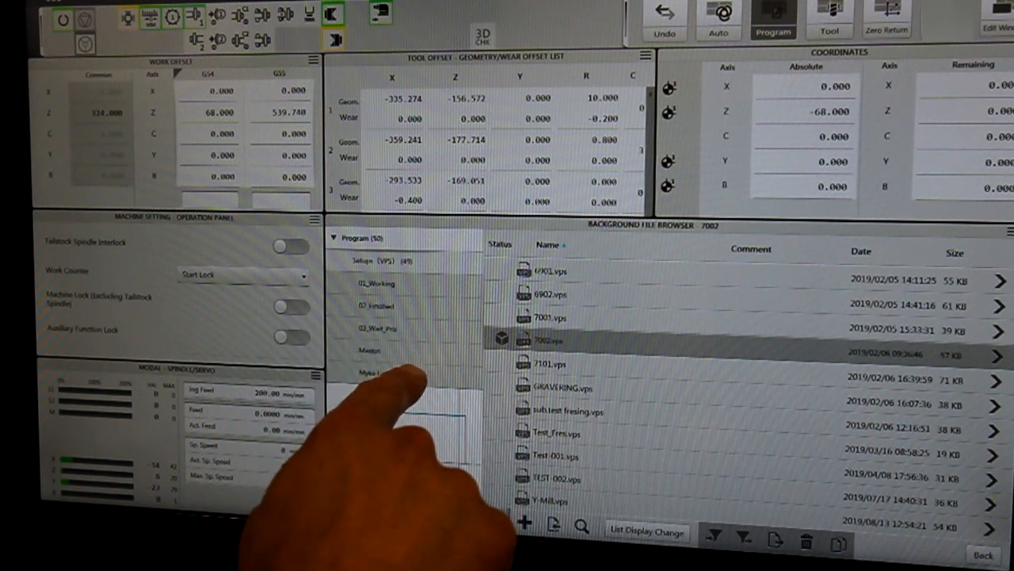
pyautogui.click(400, 261)
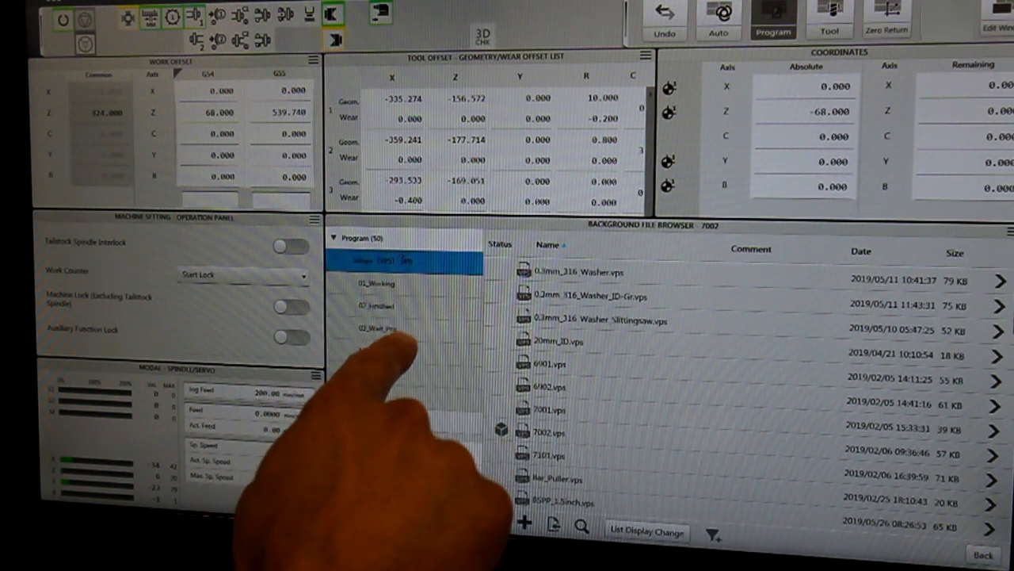
pyautogui.click(372, 396)
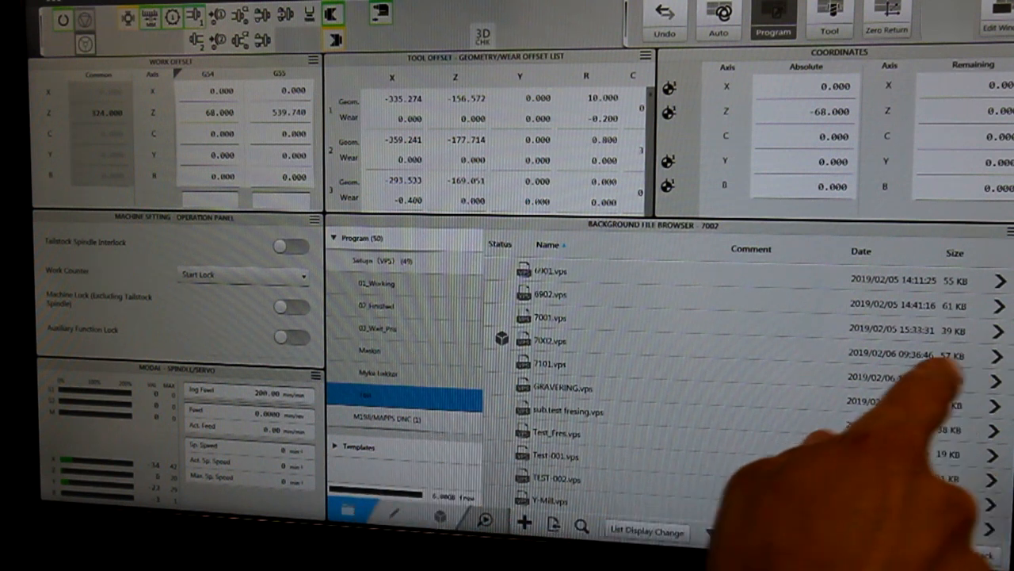
# Step: Create a new VPS file, name it Test-003 and load it into the empty background editor
pyautogui.click(524, 524)
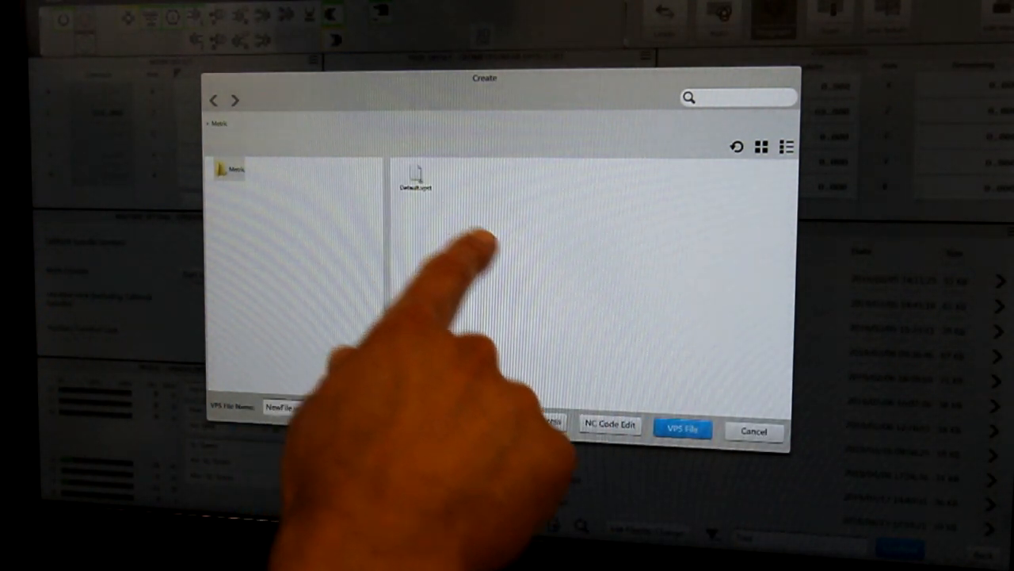
pyautogui.click(683, 428)
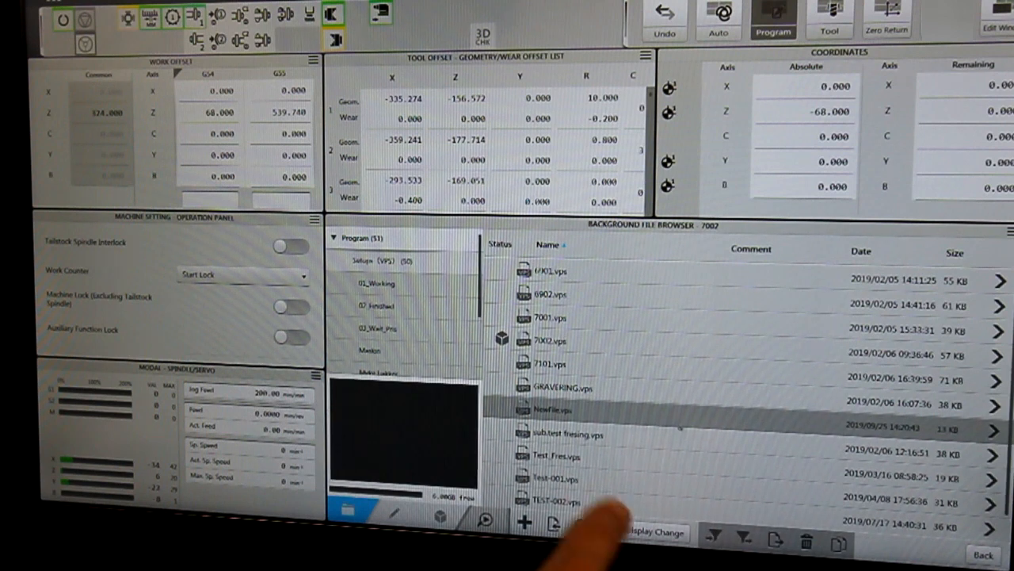
pyautogui.click(551, 409)
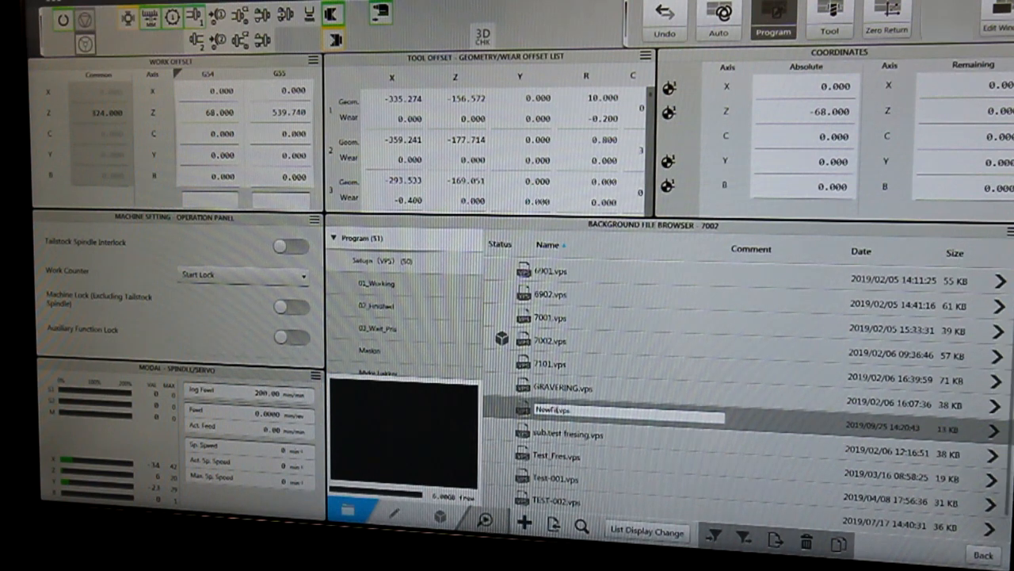
pyautogui.press('BackSpace')
pyautogui.press('BackSpace')
pyautogui.press('BackSpace')
pyautogui.write('Tool')
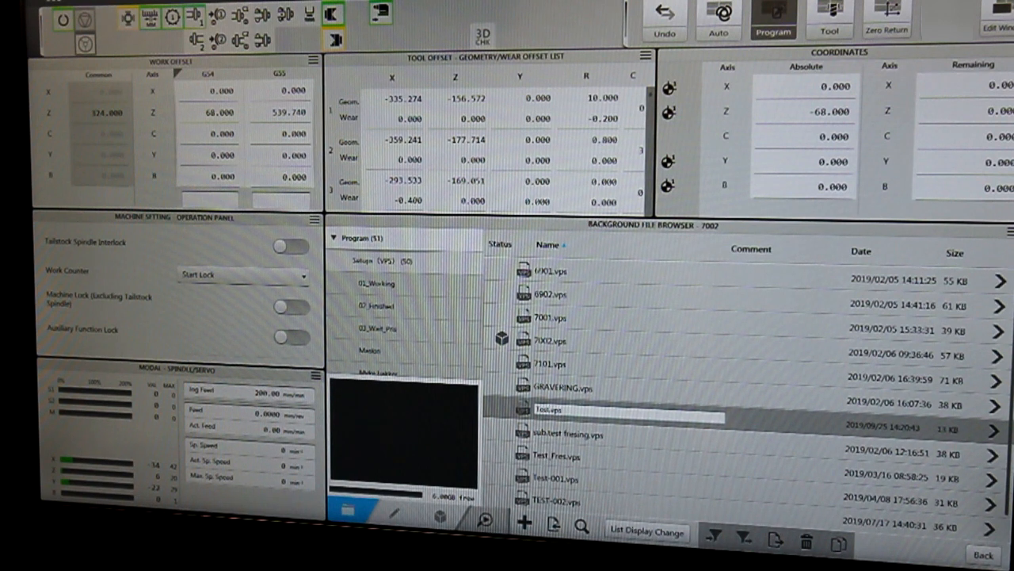
pyautogui.scroll(-1, 618, 420)
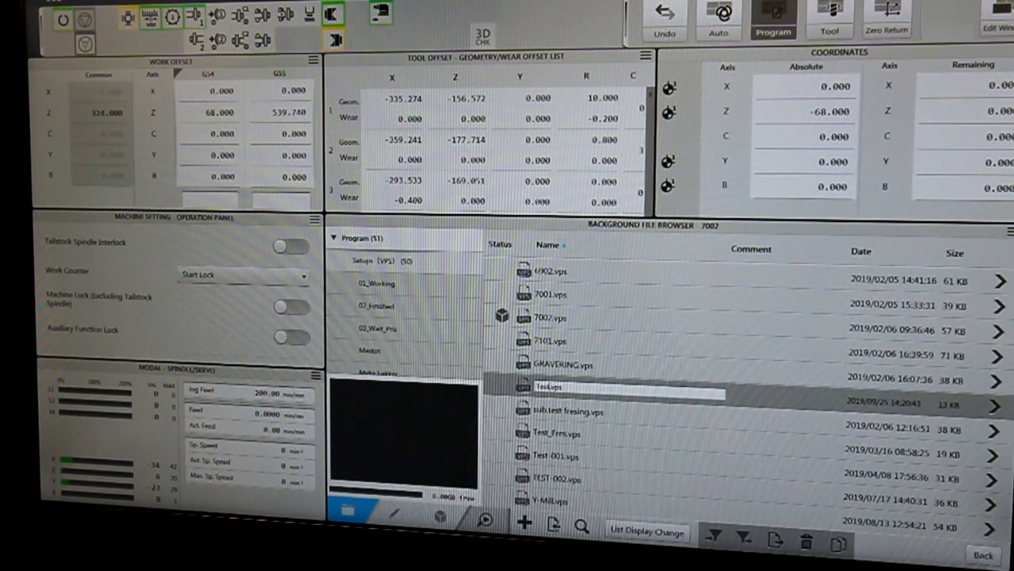
pyautogui.write('-003')
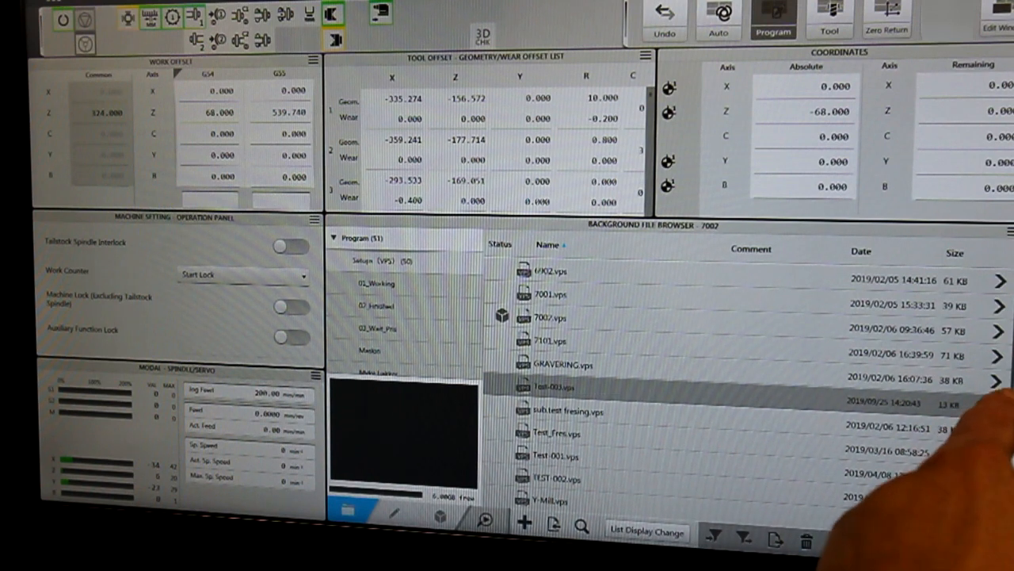
pyautogui.click(997, 406)
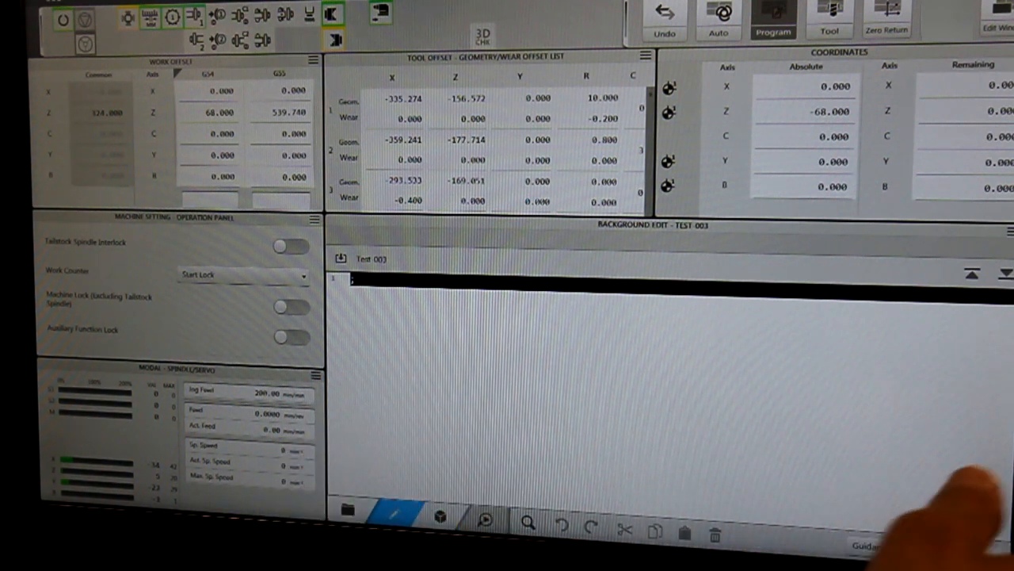
# Step: Switch Test-003 to Process View, showing the Cycle Manager with common settings and G54
pyautogui.click(922, 550)
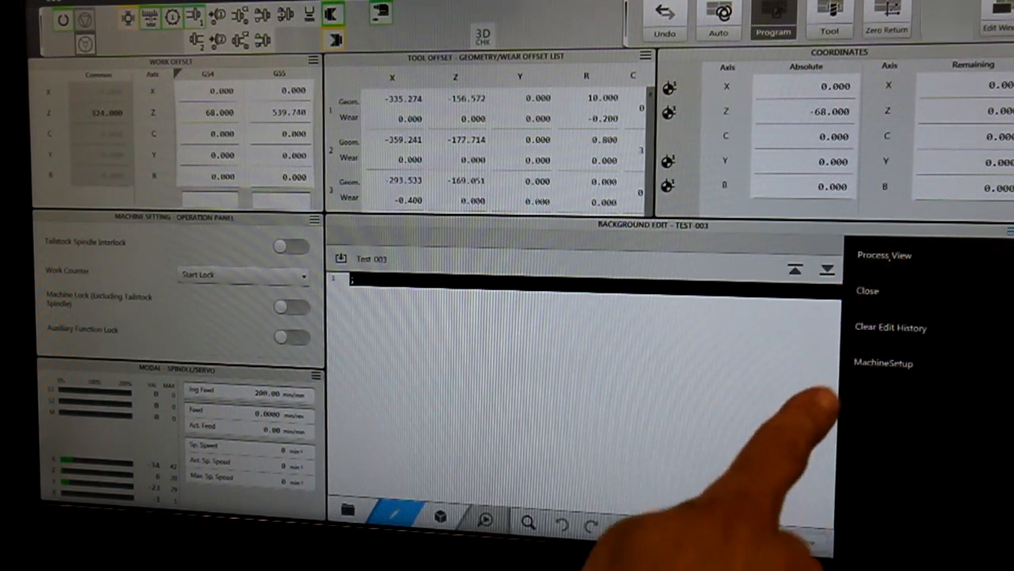
pyautogui.click(879, 256)
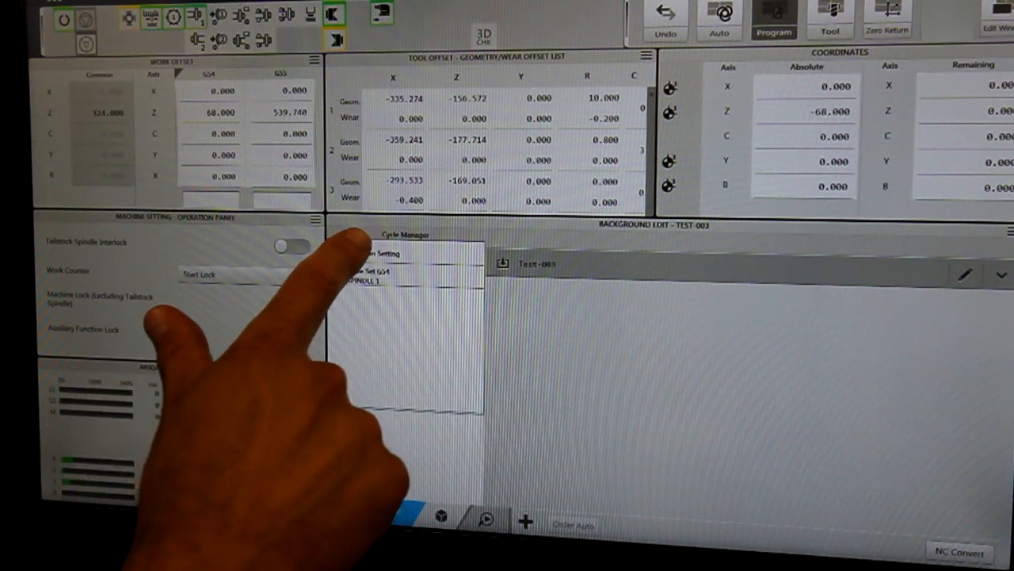
pyautogui.click(357, 252)
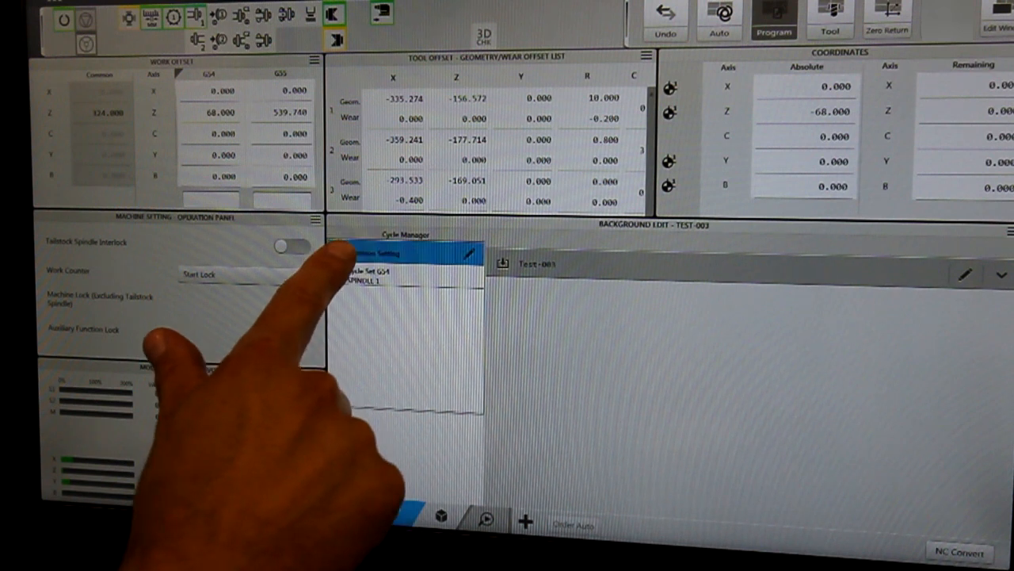
pyautogui.click(466, 253)
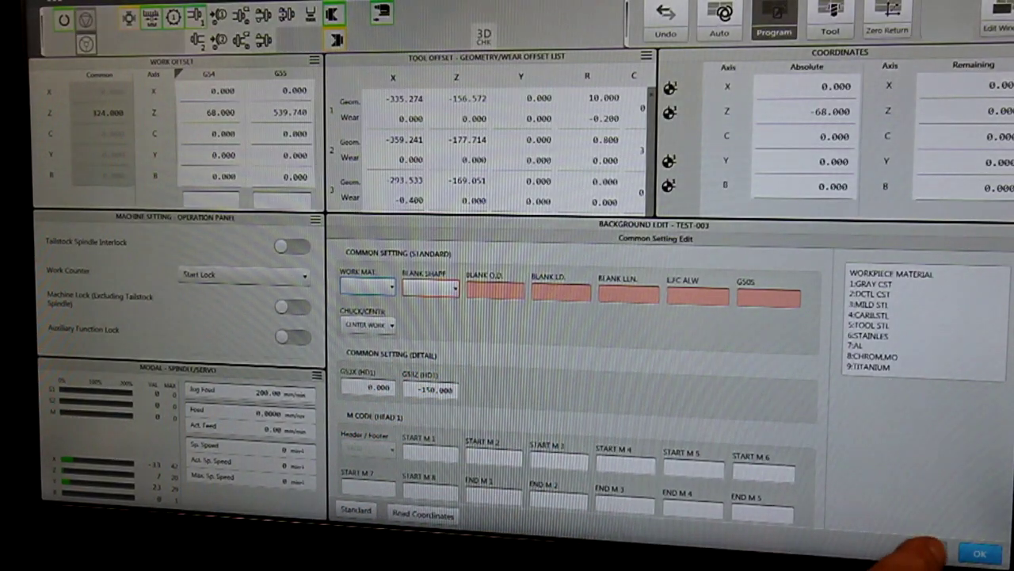
pyautogui.click(926, 549)
pyautogui.click(473, 285)
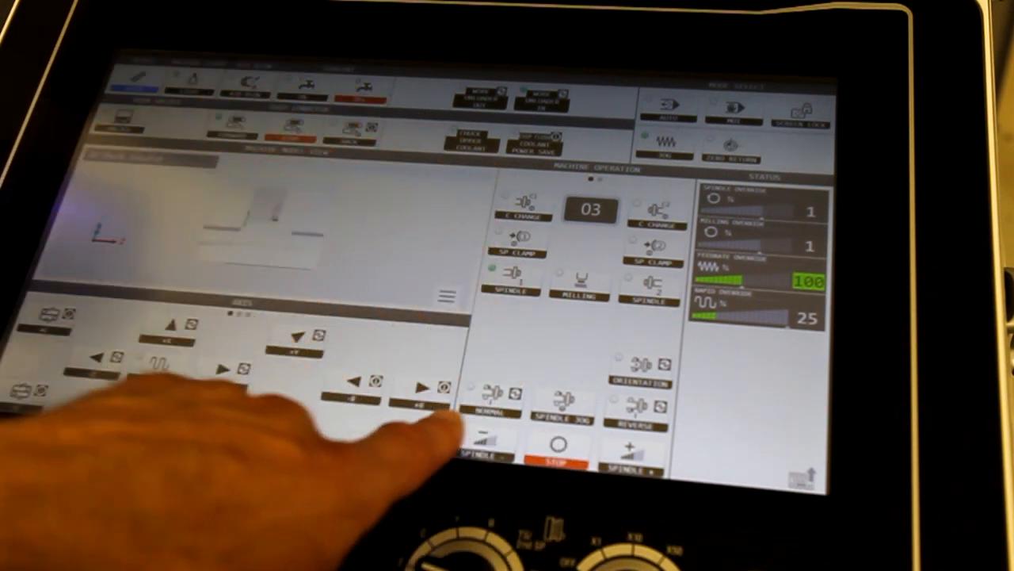
pyautogui.moveTo(555, 306); pyautogui.dragTo(468, 285)
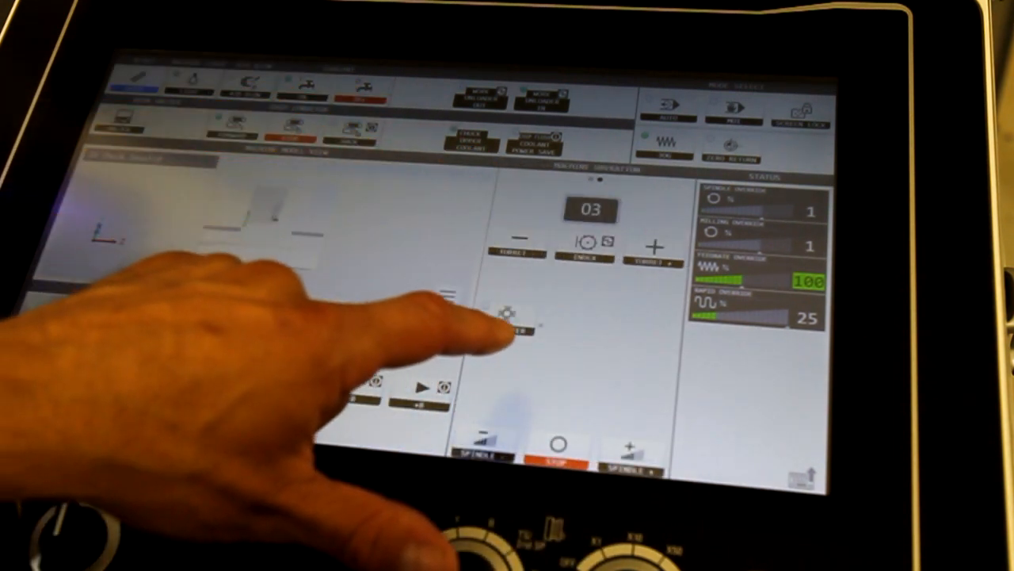
pyautogui.moveTo(476, 362); pyautogui.dragTo(737, 317)
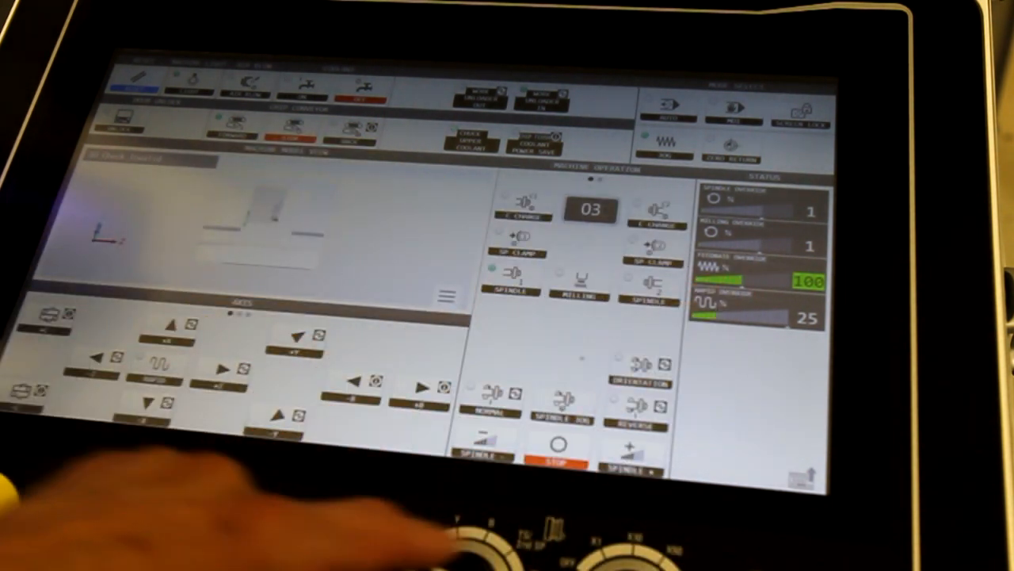